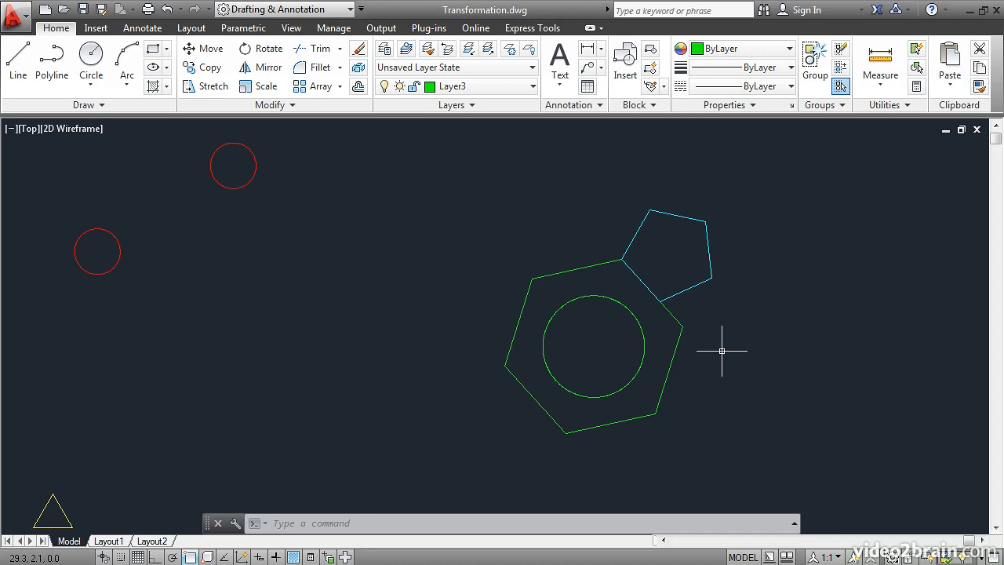
Scale the uppermost red circle by eye about its center to roughly three times its size.
click(266, 88)
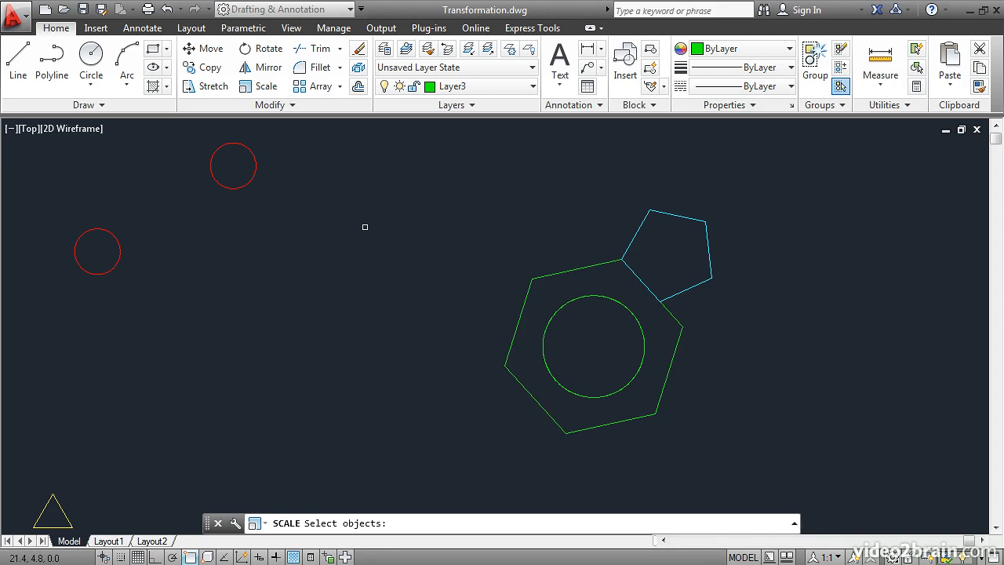
scroll(366, 226, down, 4)
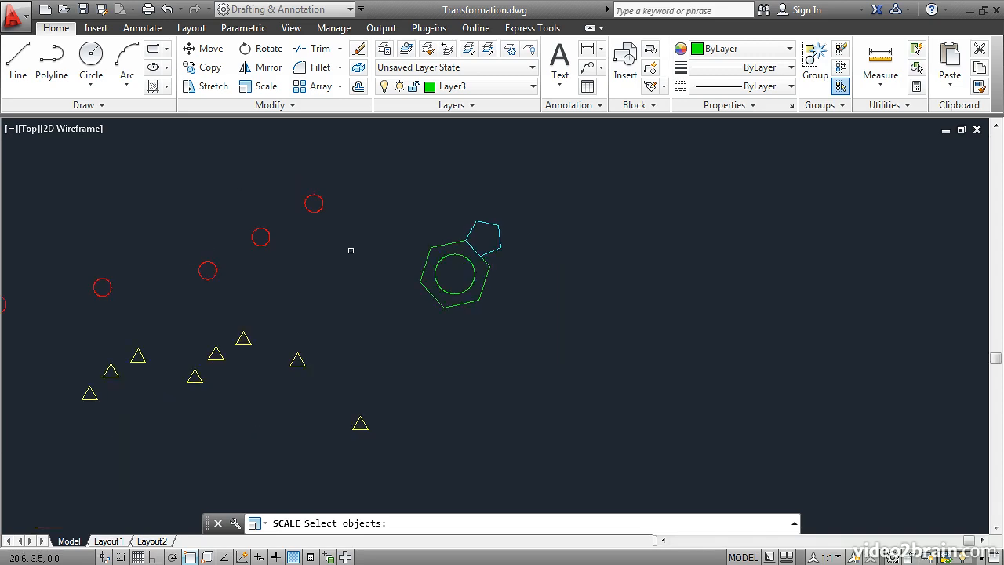
middle_drag(348, 258, 515, 262)
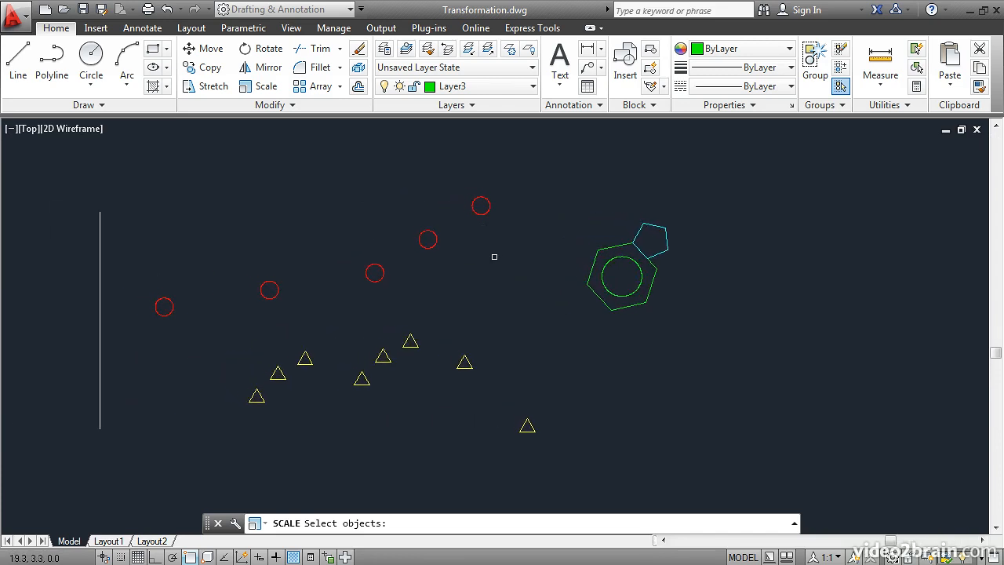
click(485, 211)
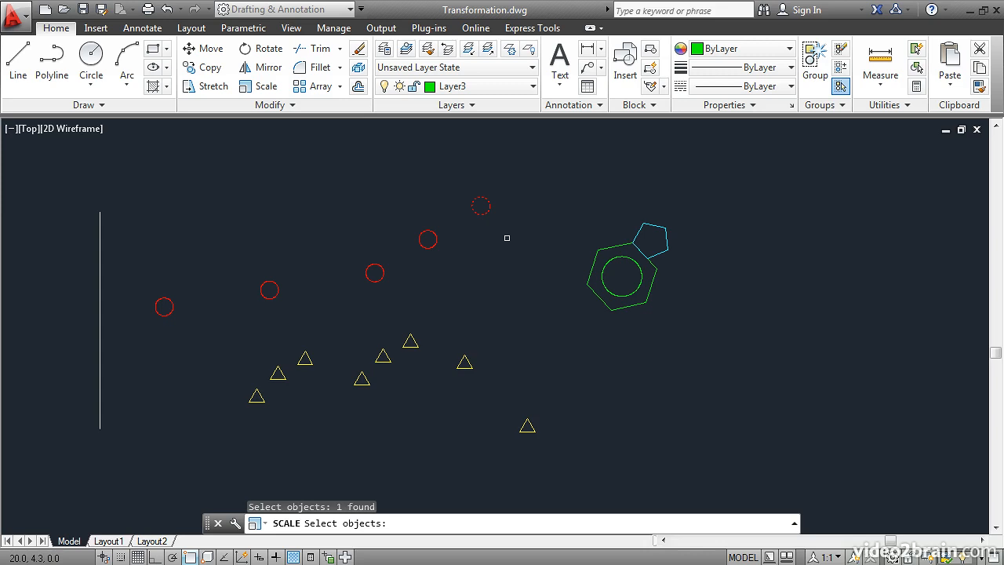
key(Return)
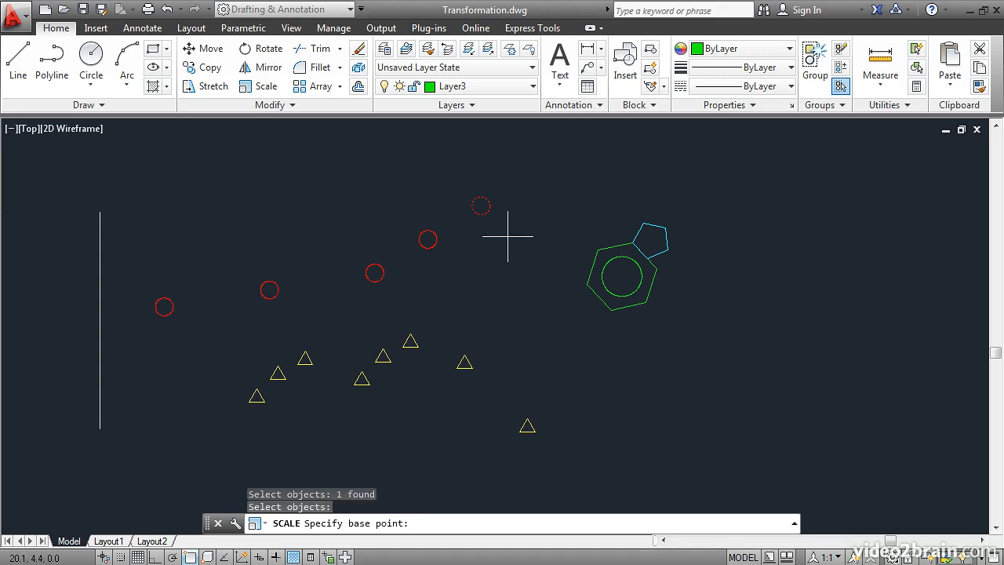
click(480, 206)
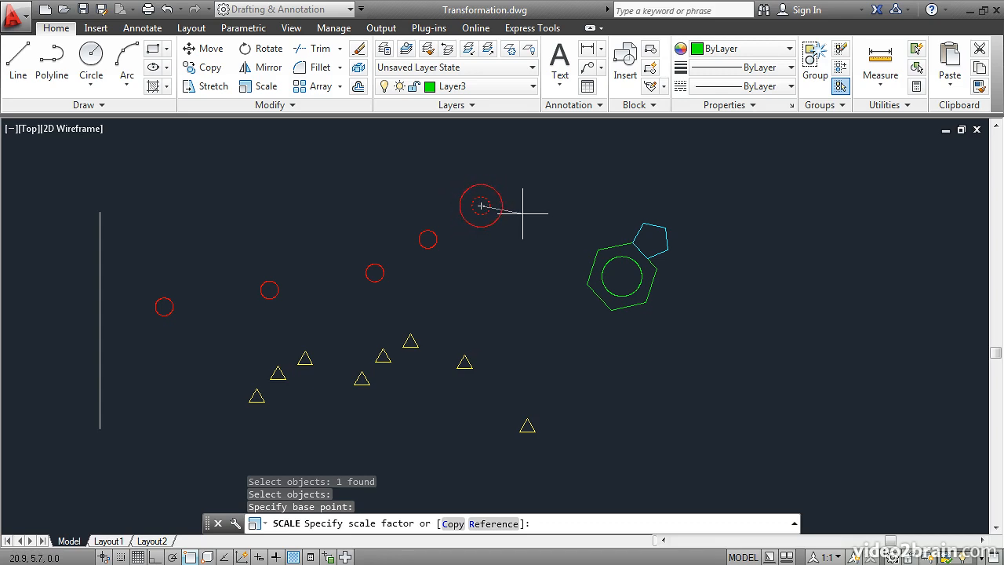
click(540, 217)
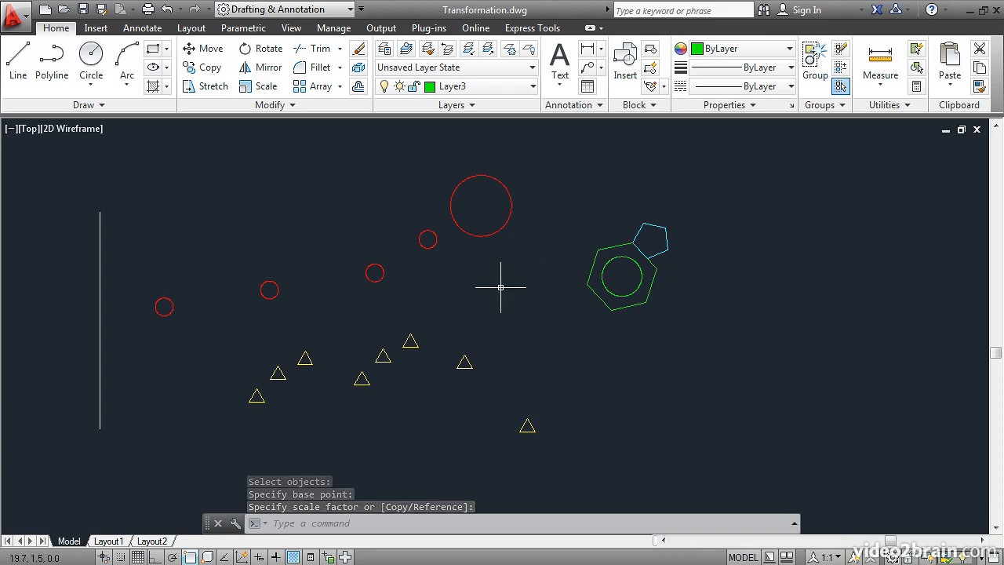
Scale the second red circle from the vertical line by a factor of 2 about its center.
click(261, 87)
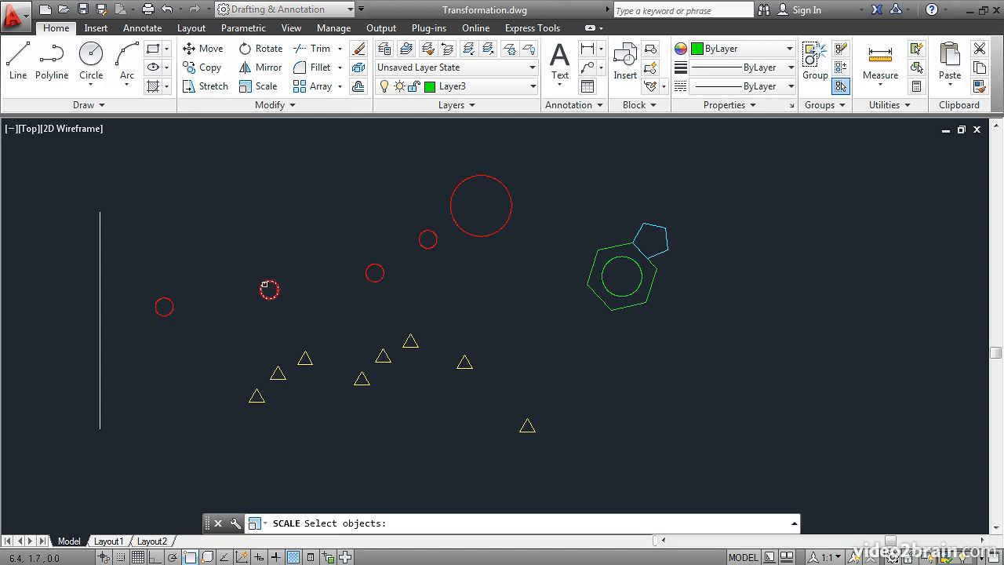
click(264, 285)
key(Return)
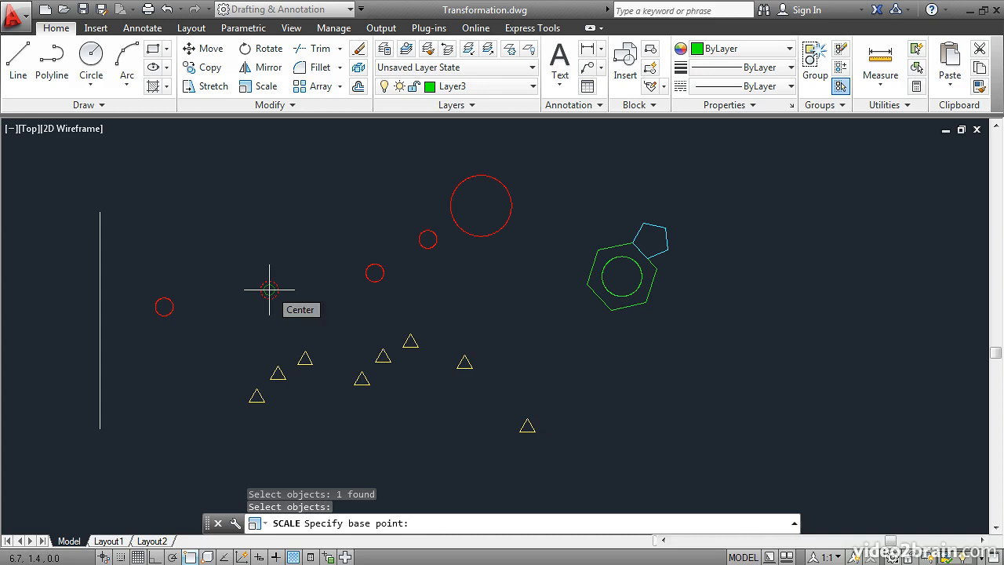
click(269, 289)
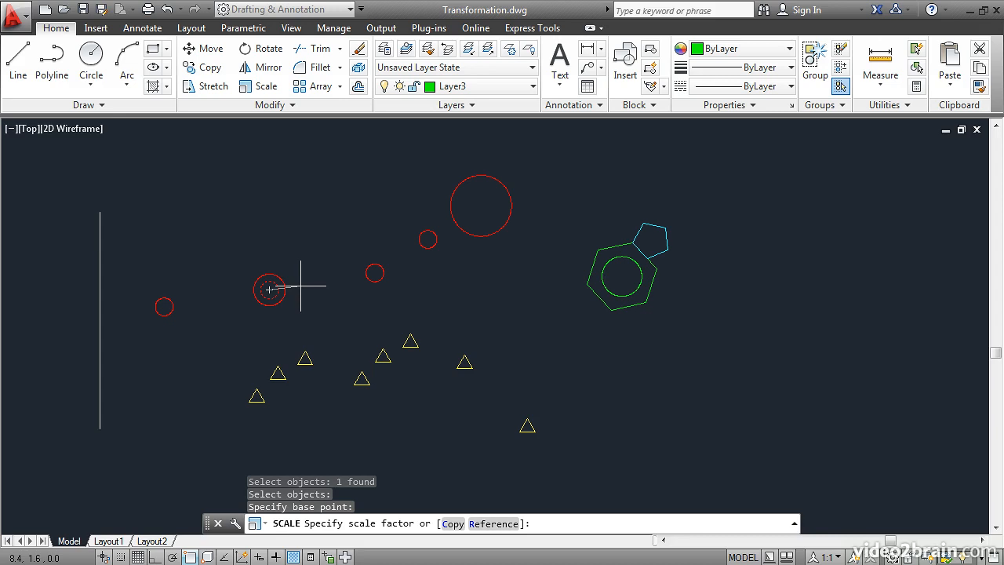
text(2)
key(Return)
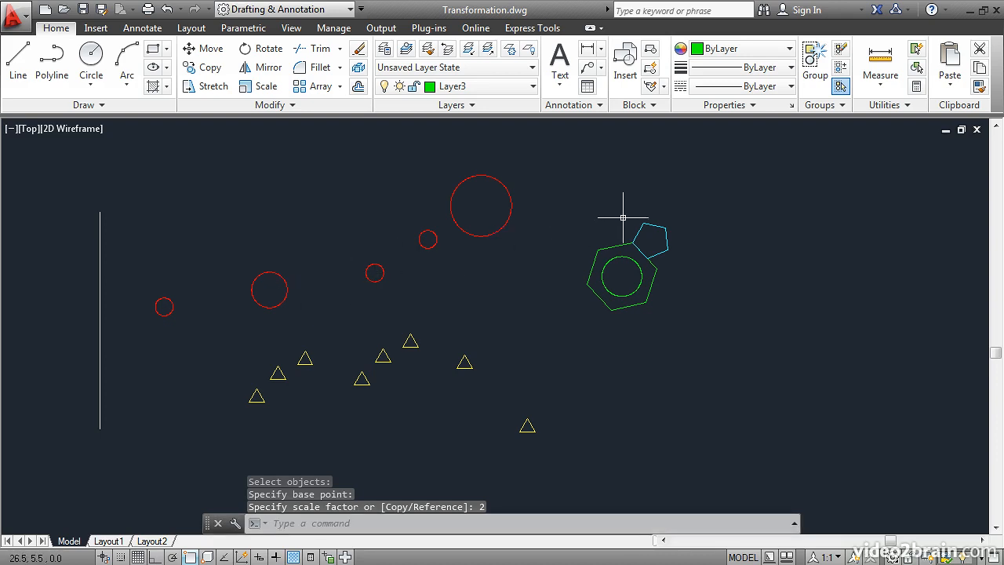
Scale the cyan pentagon by reference from the hexagon's top vertex so its shared side matches the full length of the hexagon's edge.
scroll(653, 235, up, 4)
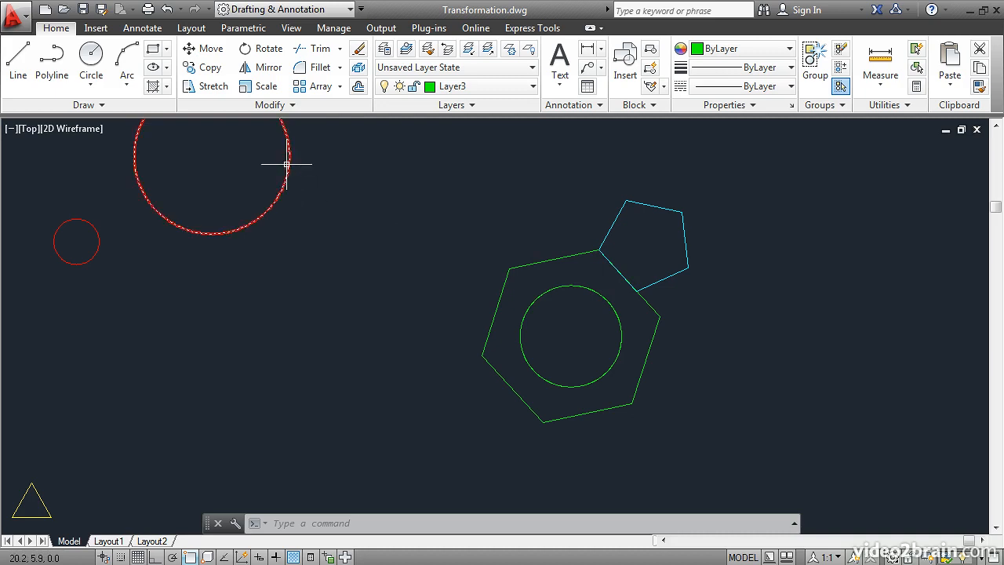
click(262, 86)
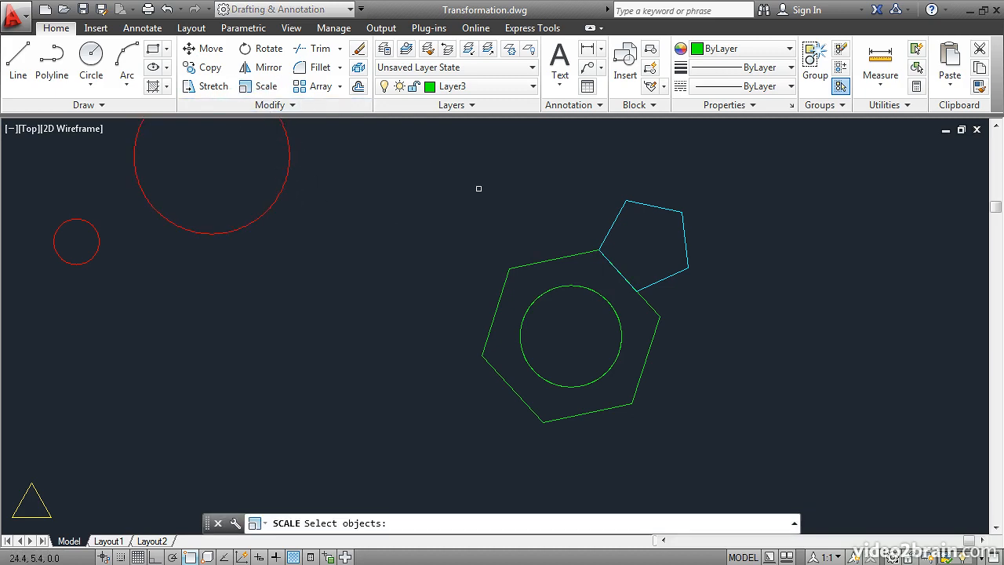
click(606, 235)
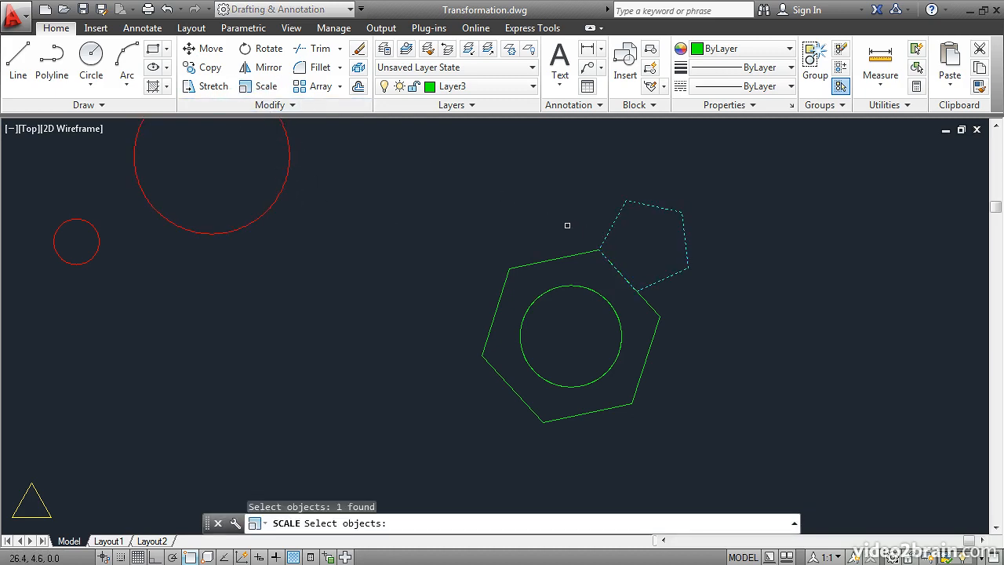
key(Return)
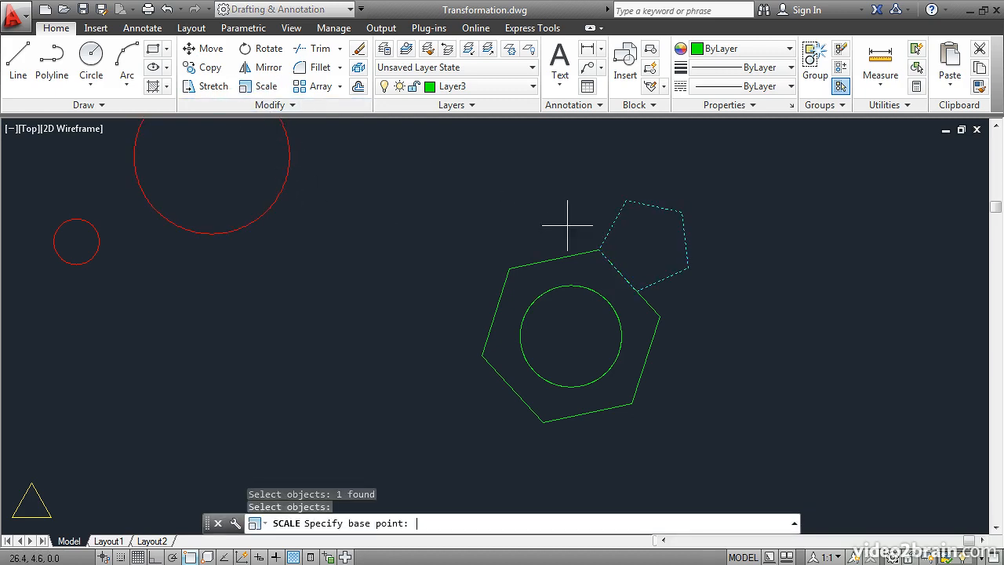
click(598, 250)
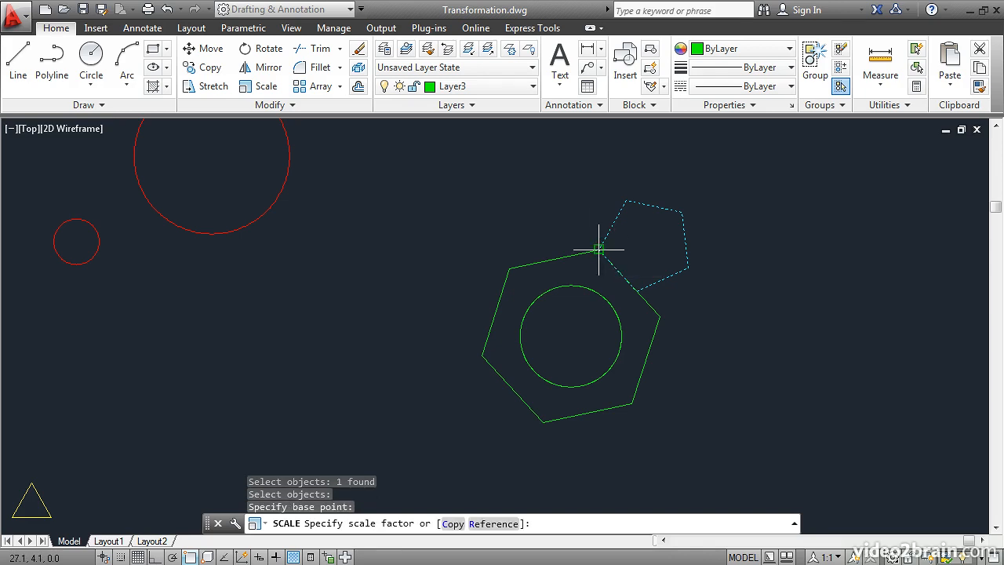
click(495, 523)
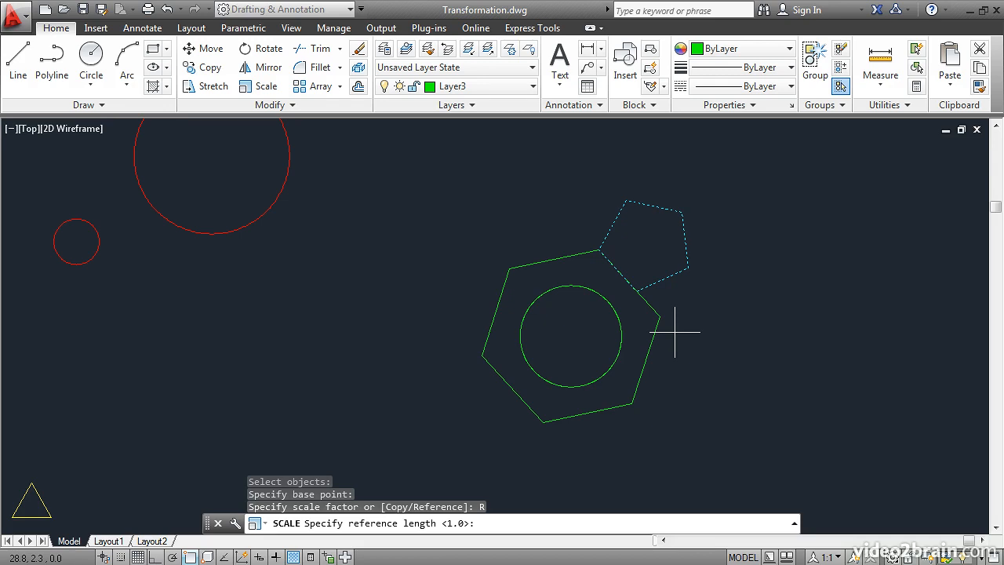
click(599, 249)
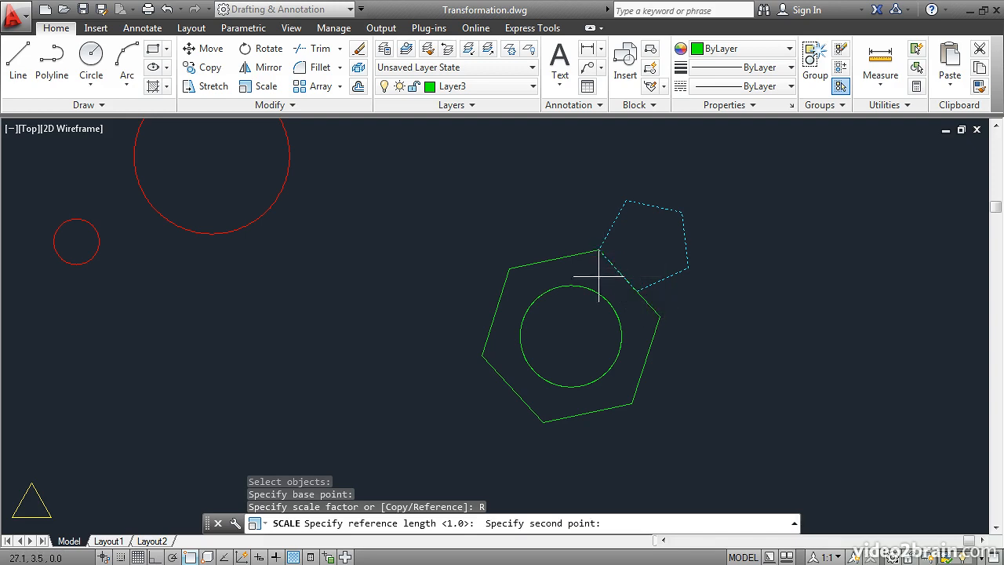
click(636, 291)
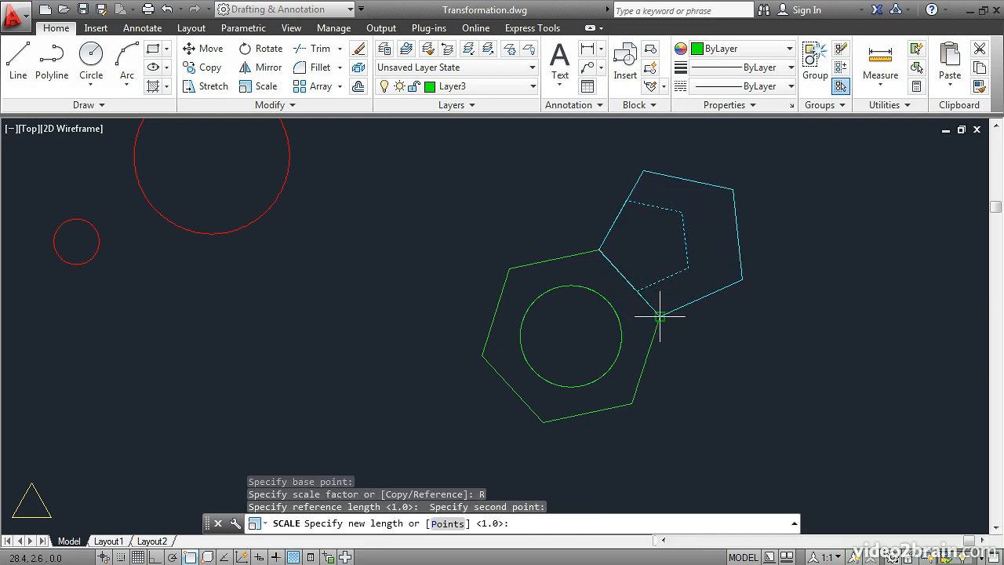
click(659, 316)
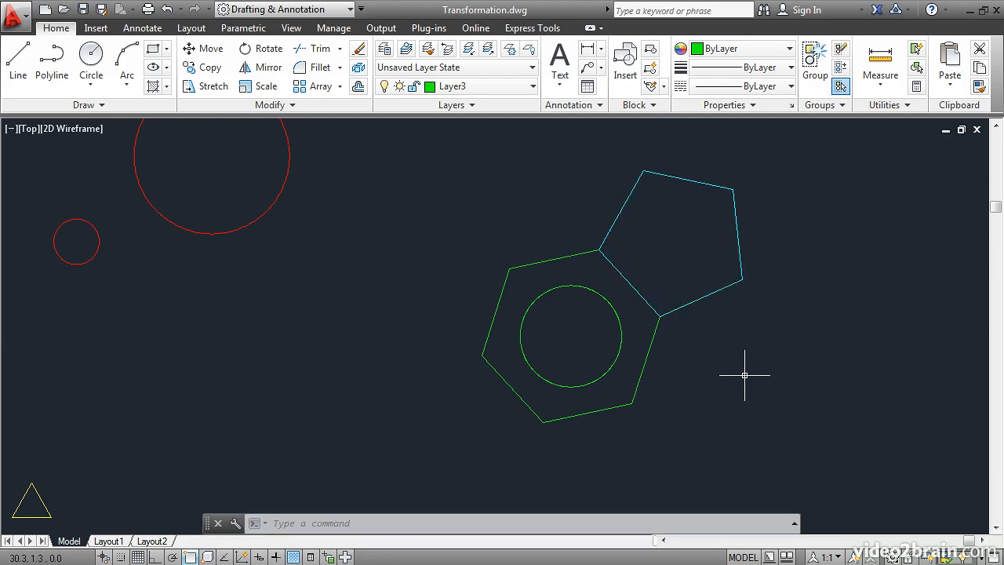
Mirror the three red circles nearest the hexagon across the vertical white line, keeping the source objects.
scroll(256, 336, down, 4)
mouse_move(173, 358)
middle_down()
mouse_move(473, 311)
mouse_move(572, 316)
middle_up()
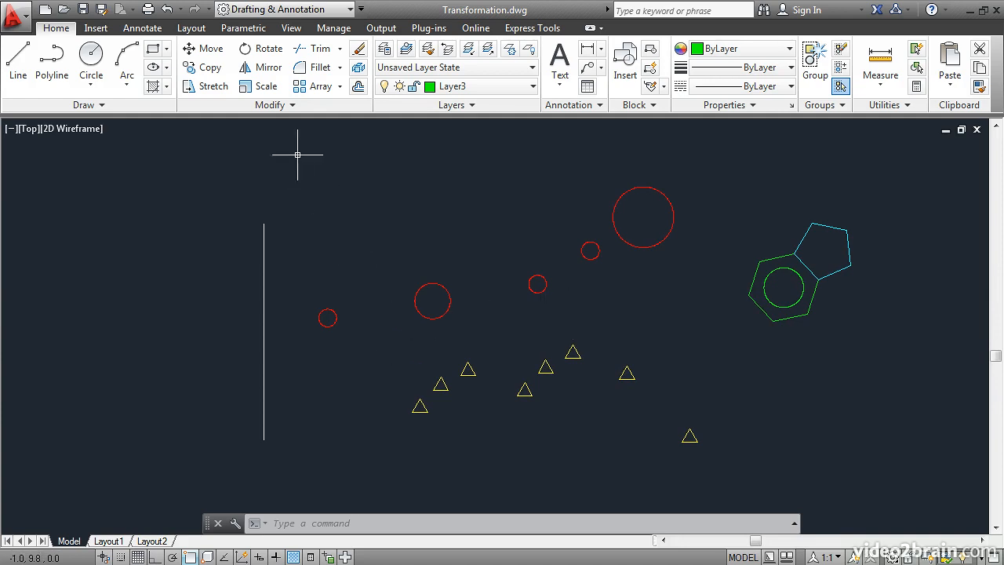
click(266, 69)
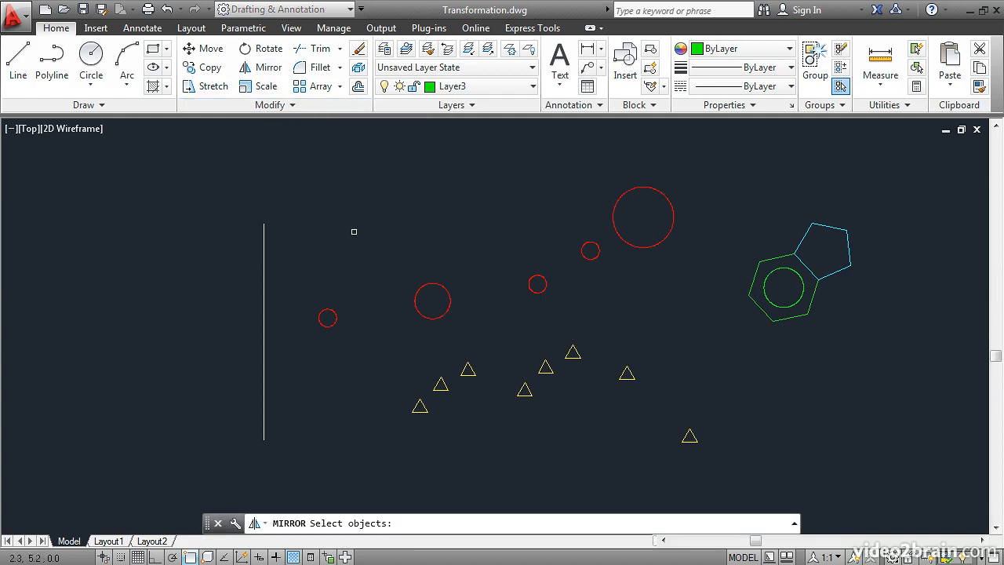
click(684, 324)
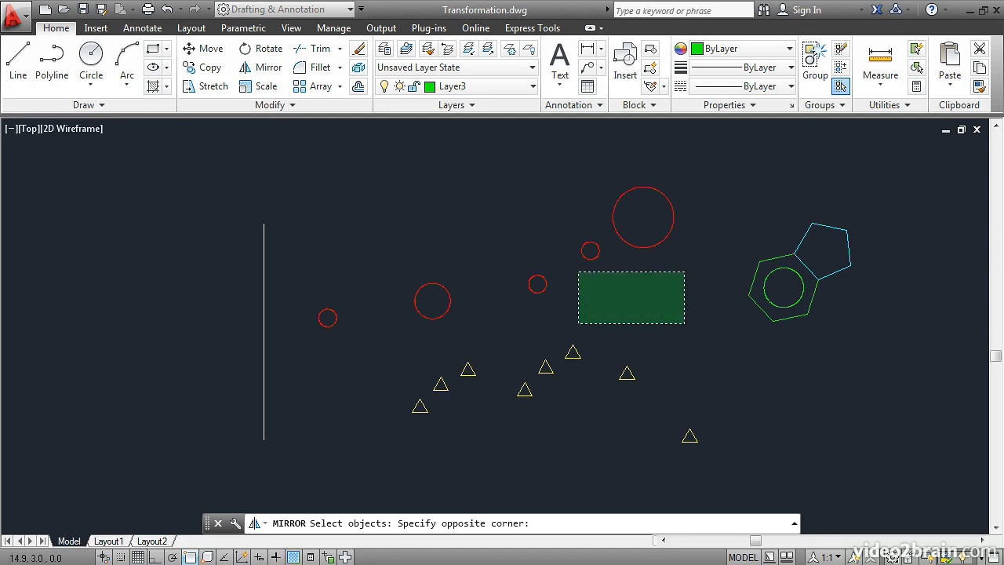
click(504, 177)
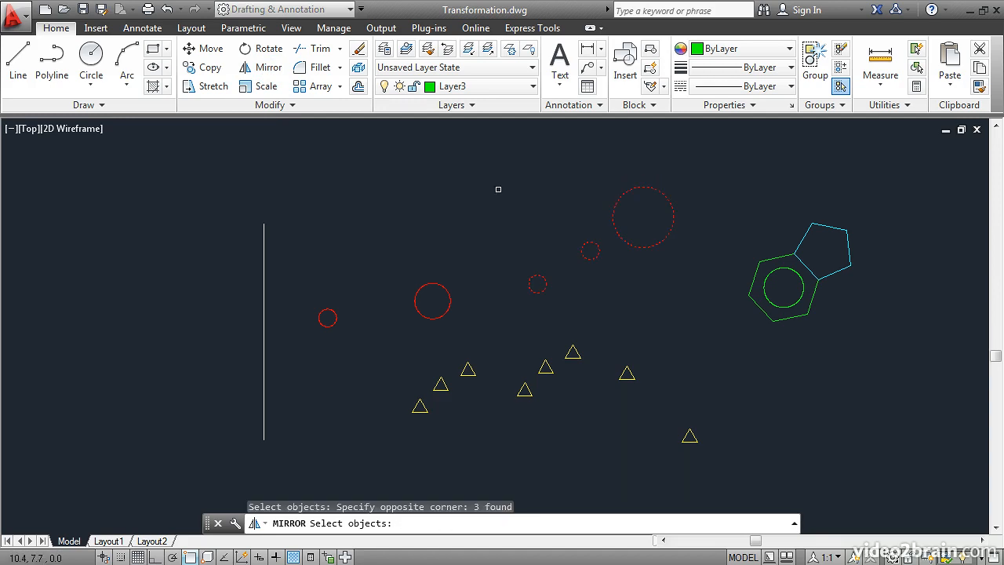
key(Return)
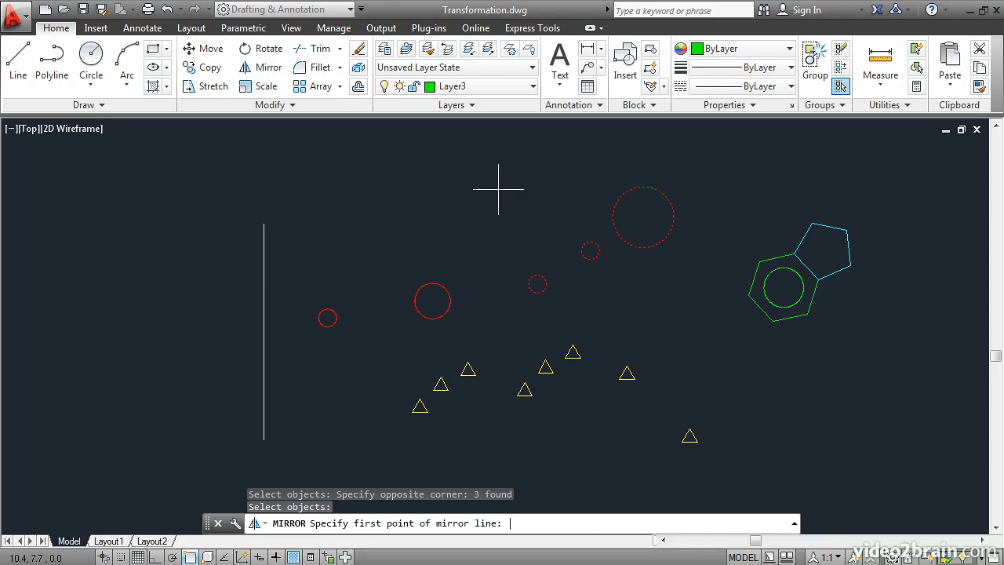
click(263, 224)
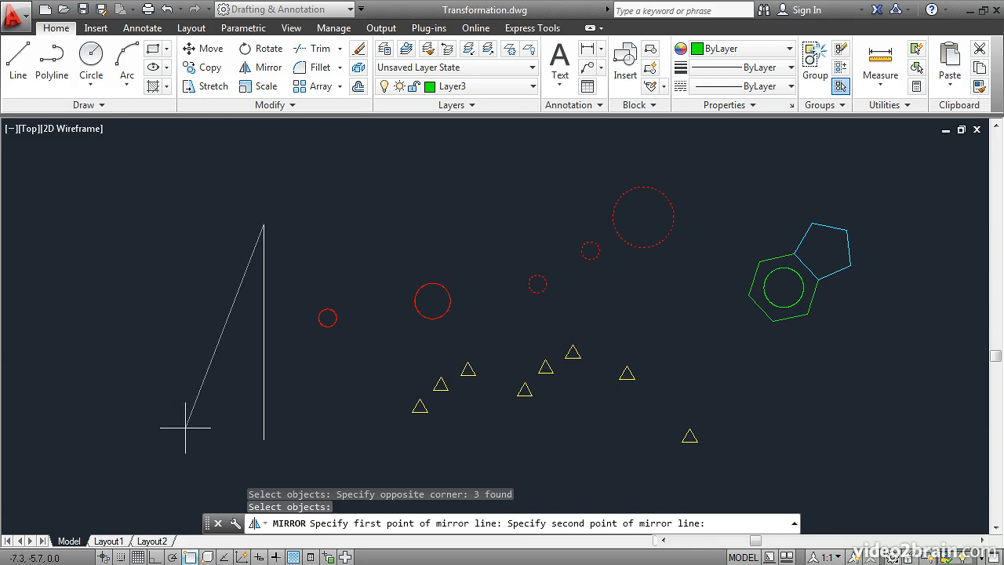
click(263, 440)
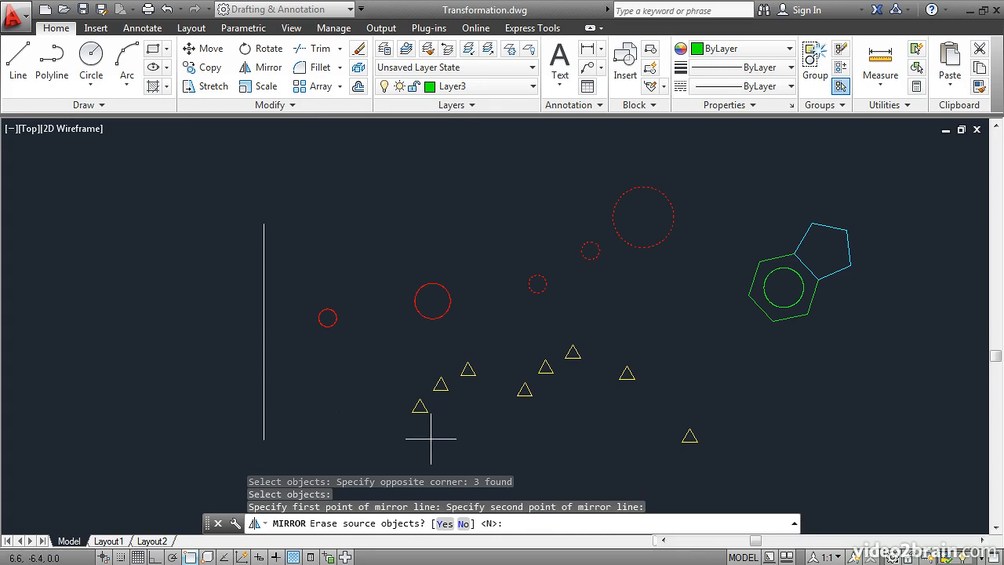
click(463, 523)
Mirror the three yellow triangles nearest the vertical white line across that line, erasing the source objects.
middle_drag(223, 381, 432, 392)
scroll(434, 392, down, 2)
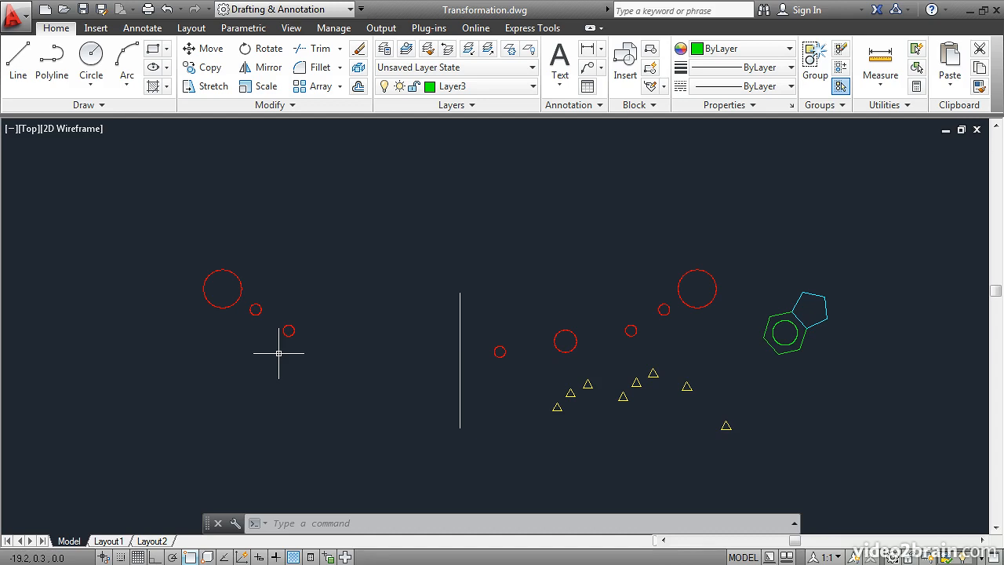
click(263, 67)
click(601, 434)
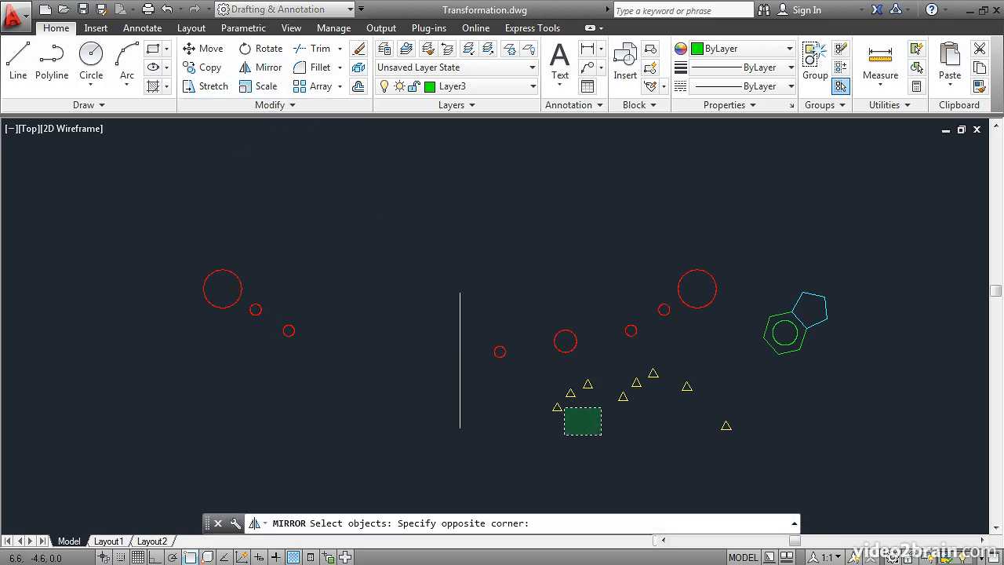
click(533, 374)
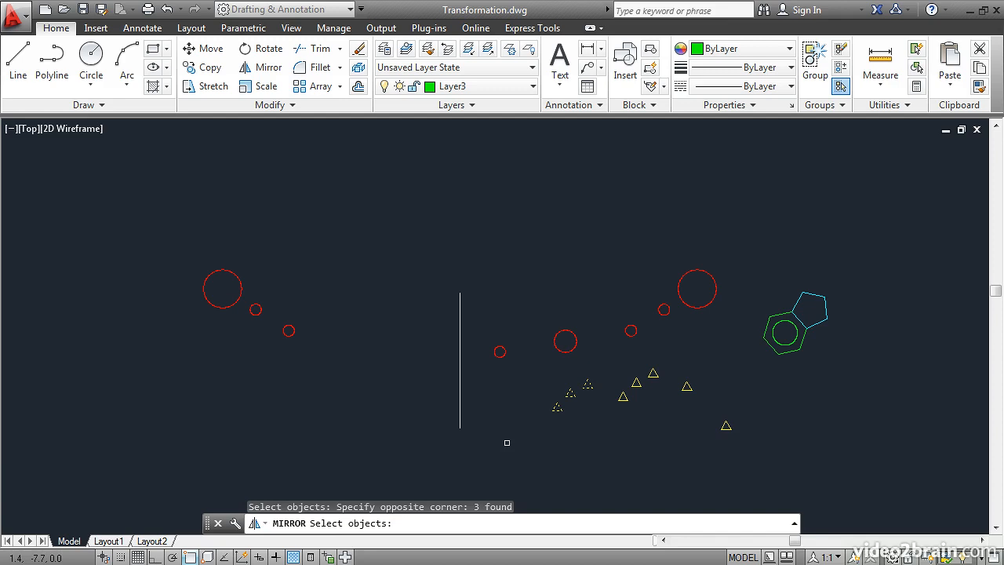
key(Return)
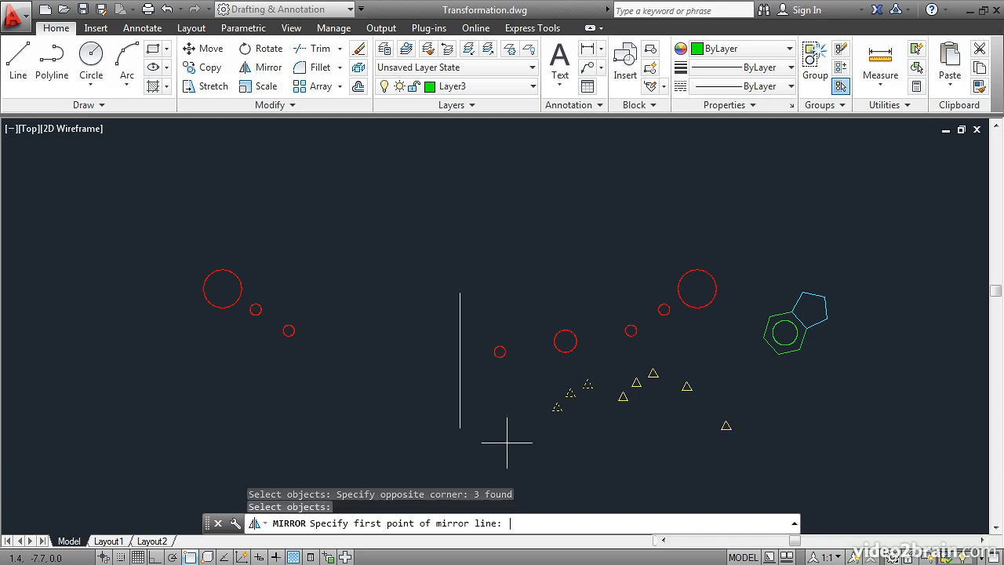
click(460, 292)
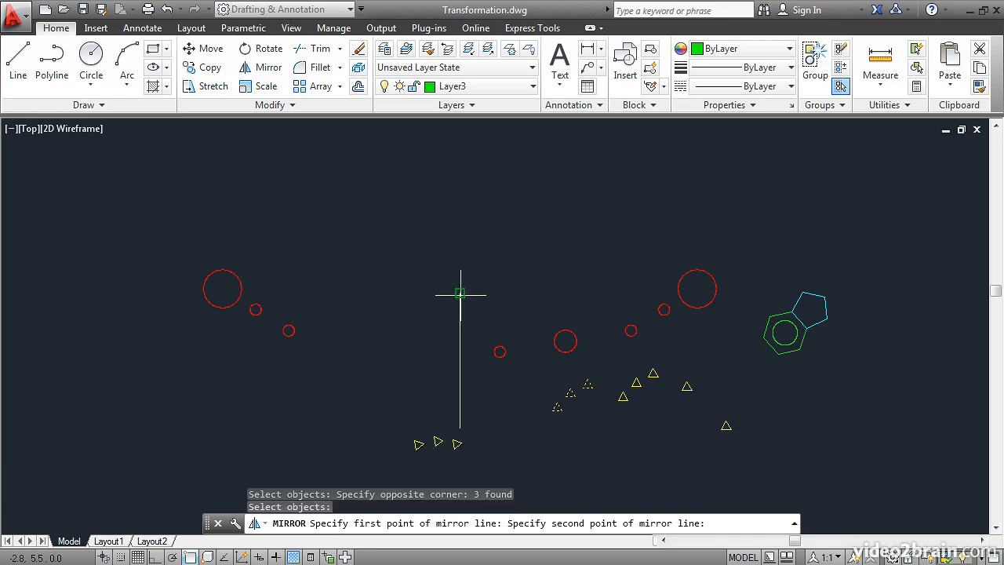
click(459, 427)
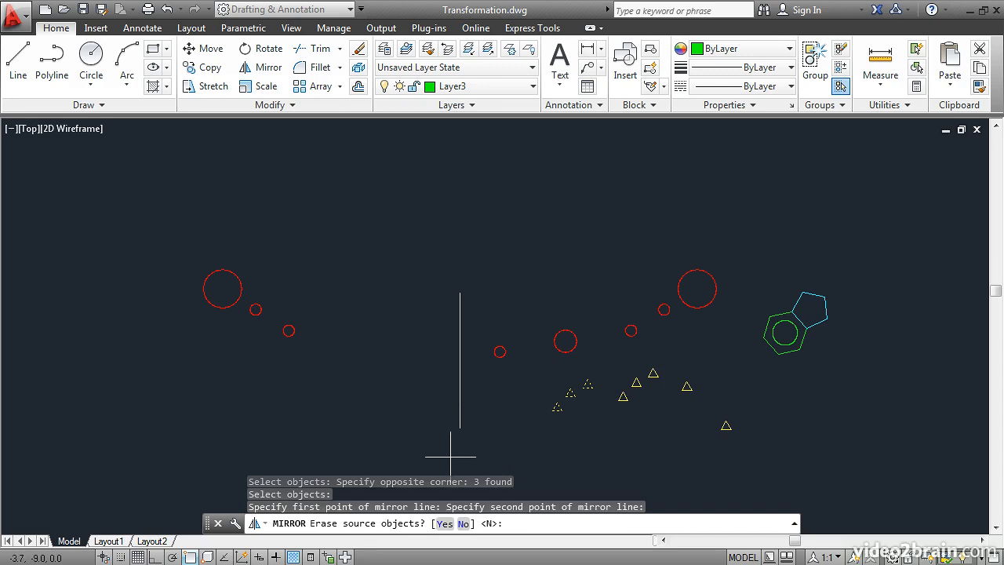
click(444, 524)
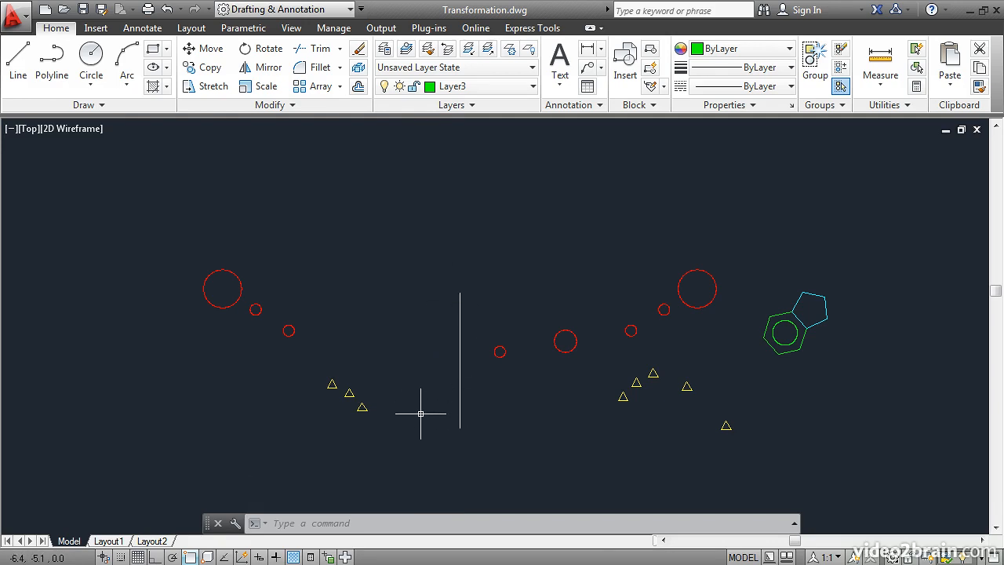
Mirror the three red circles left of the vertical line across a horizontal axis just above them with Ortho on, keeping the source objects.
click(264, 67)
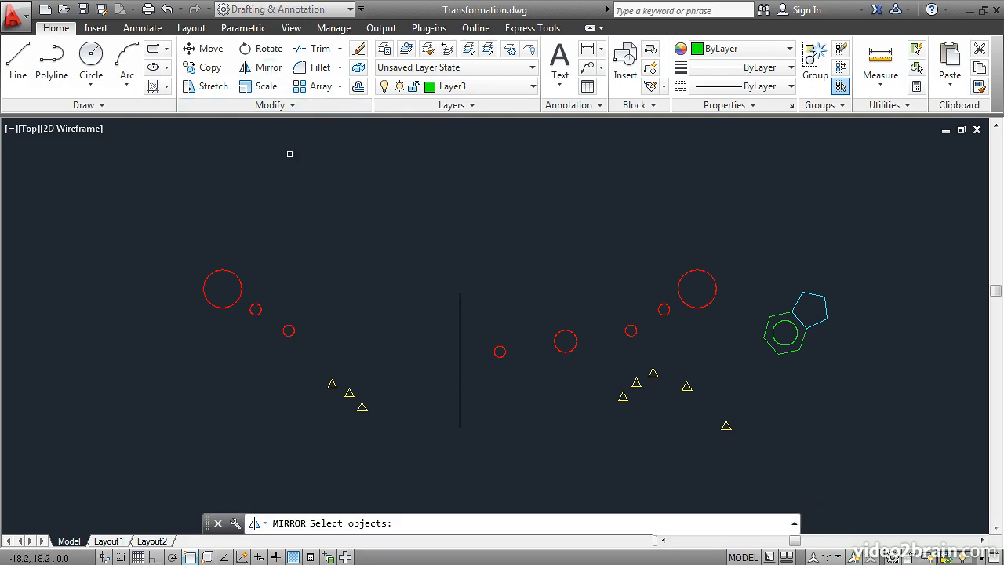
click(308, 341)
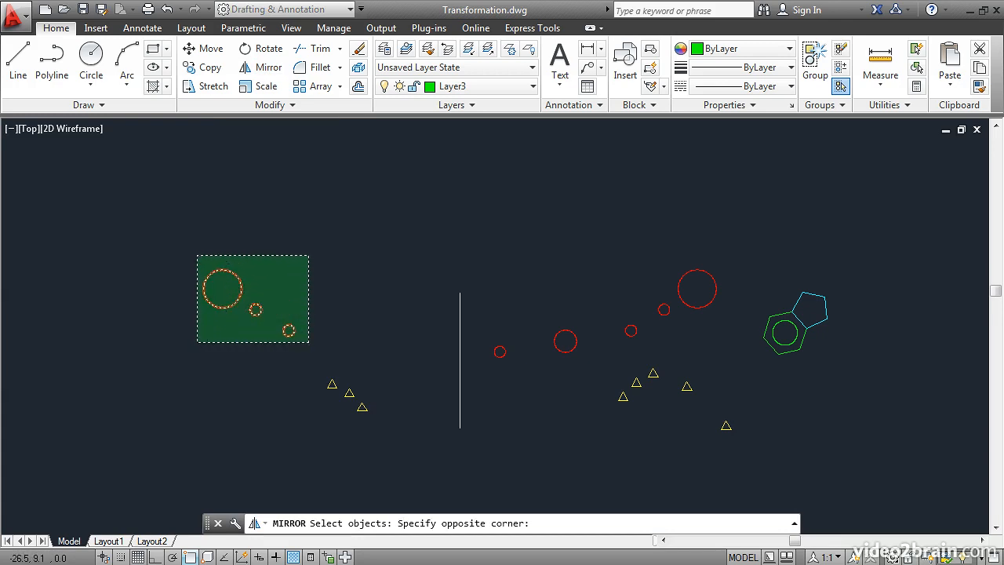
click(197, 255)
key(Return)
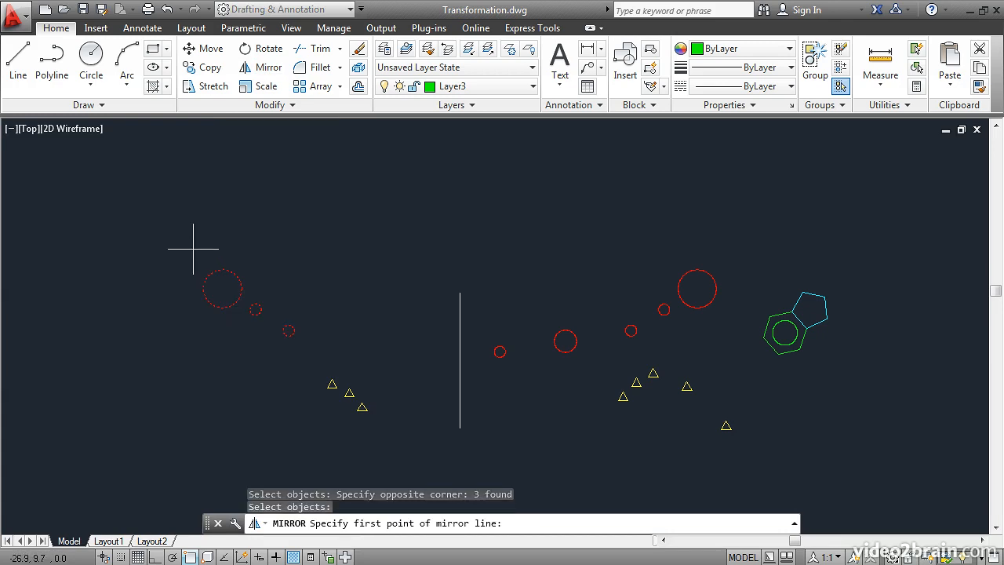
click(196, 252)
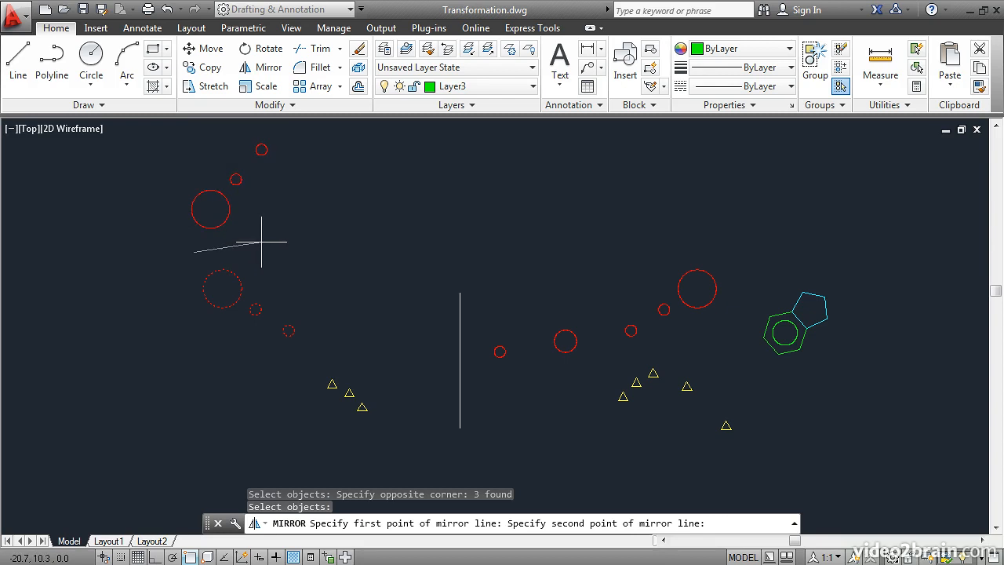
click(155, 556)
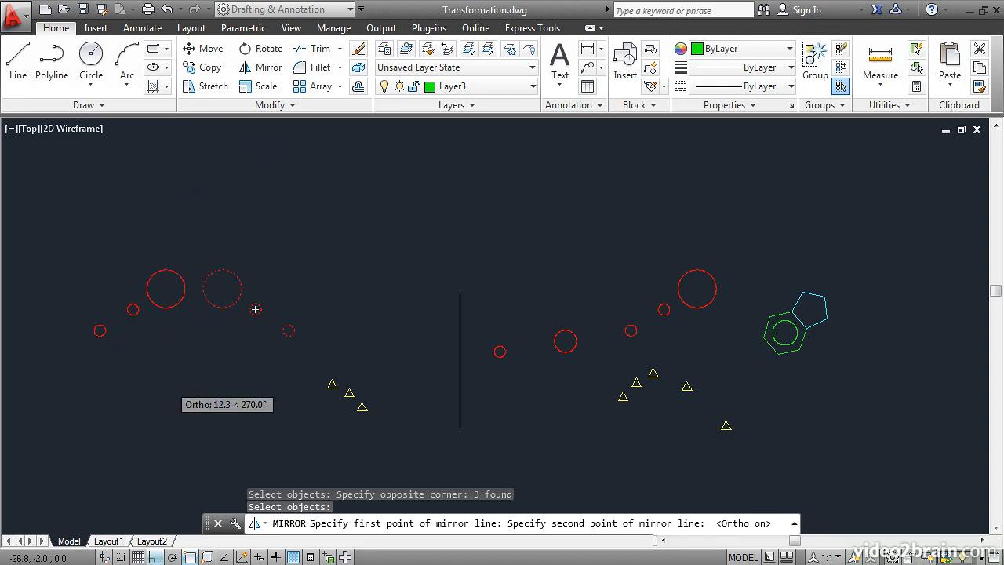
click(328, 253)
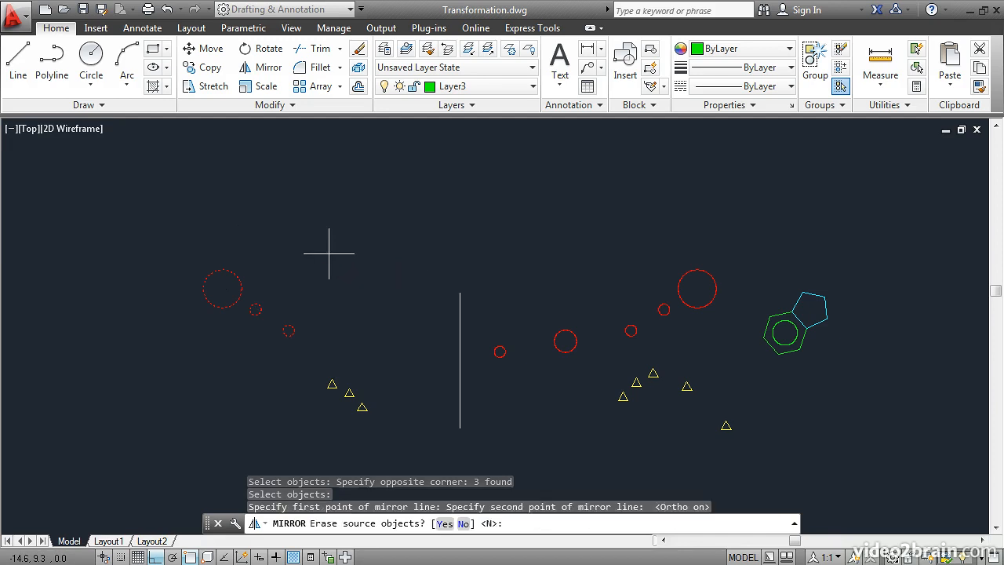
key(Return)
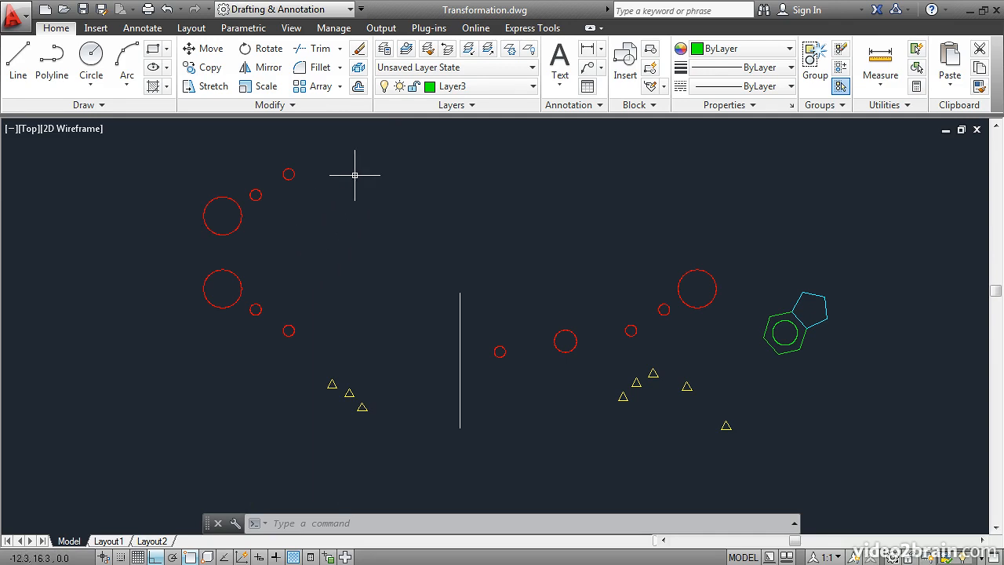
Offset the vertical white line at a distance of 1 to create two successive parallel lines on its left and one on its right.
click(358, 88)
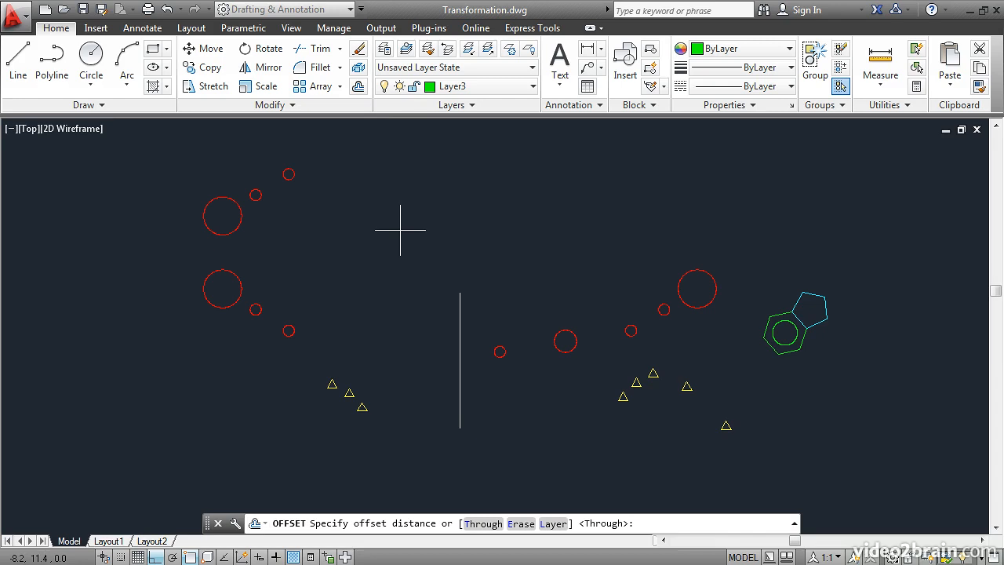
text(1)
key(Return)
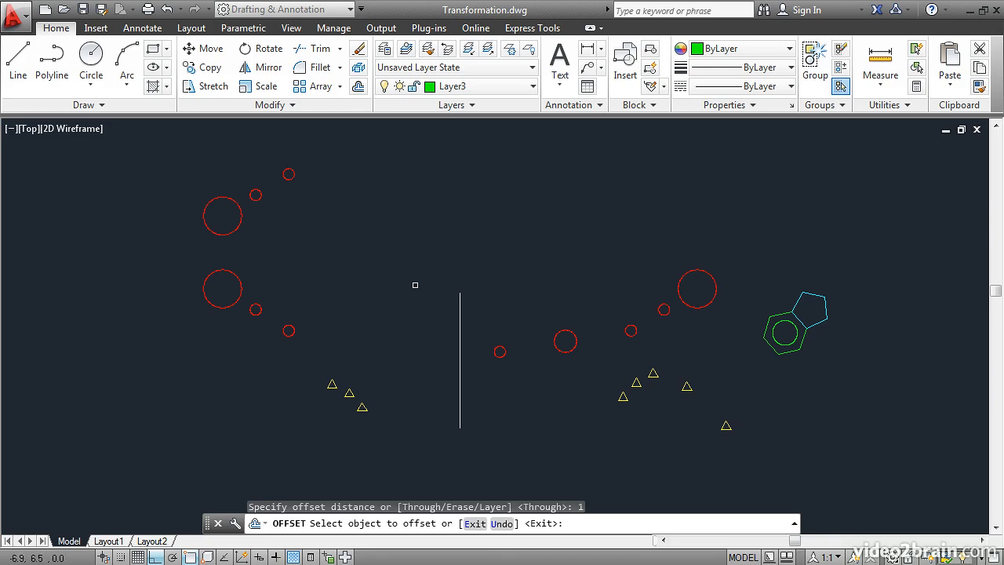
click(459, 314)
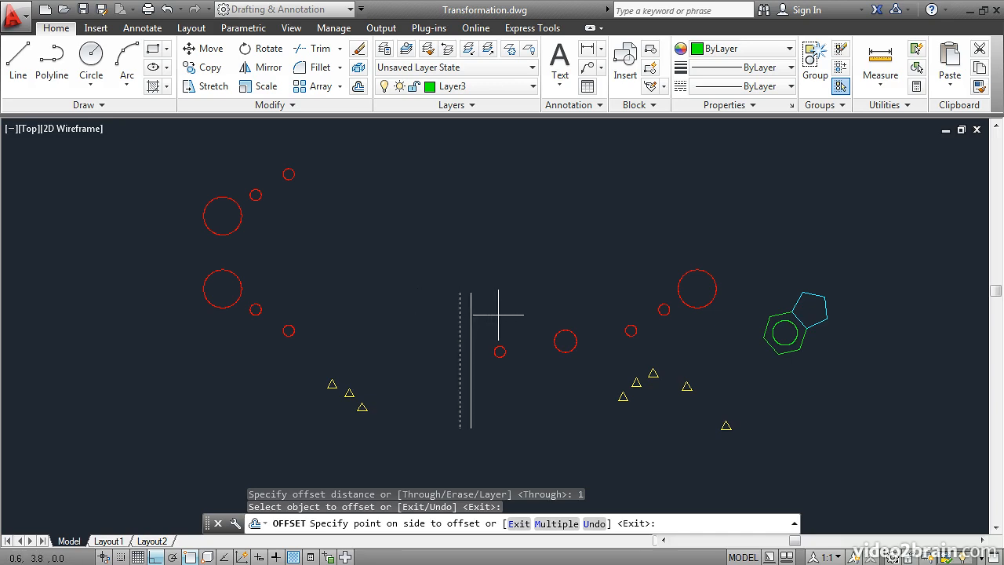
click(416, 320)
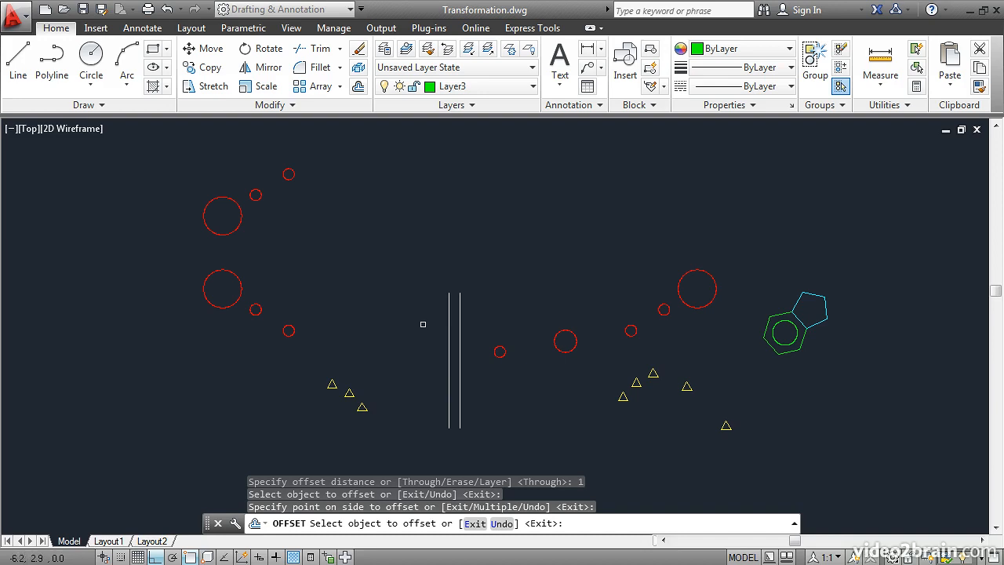
click(449, 324)
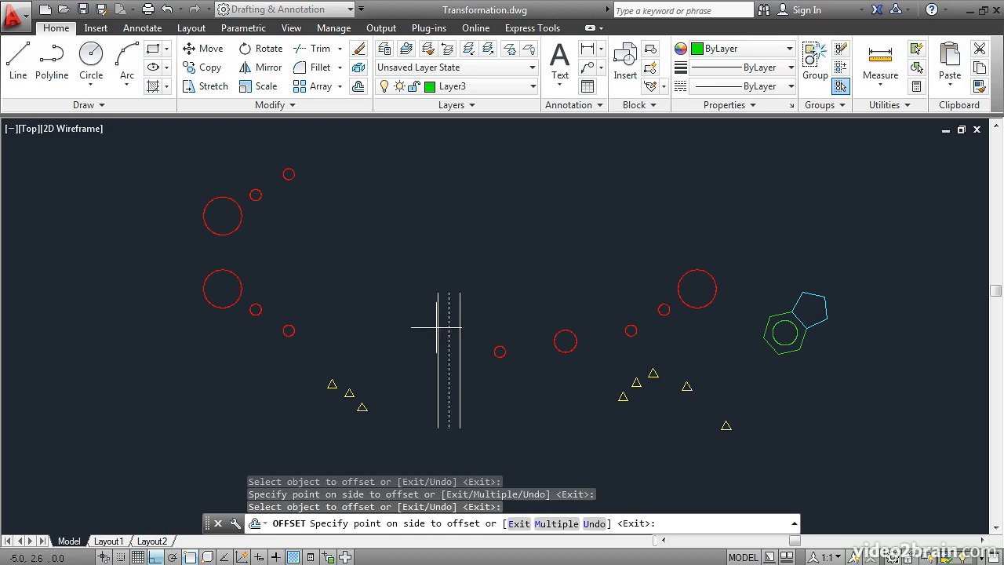
click(383, 332)
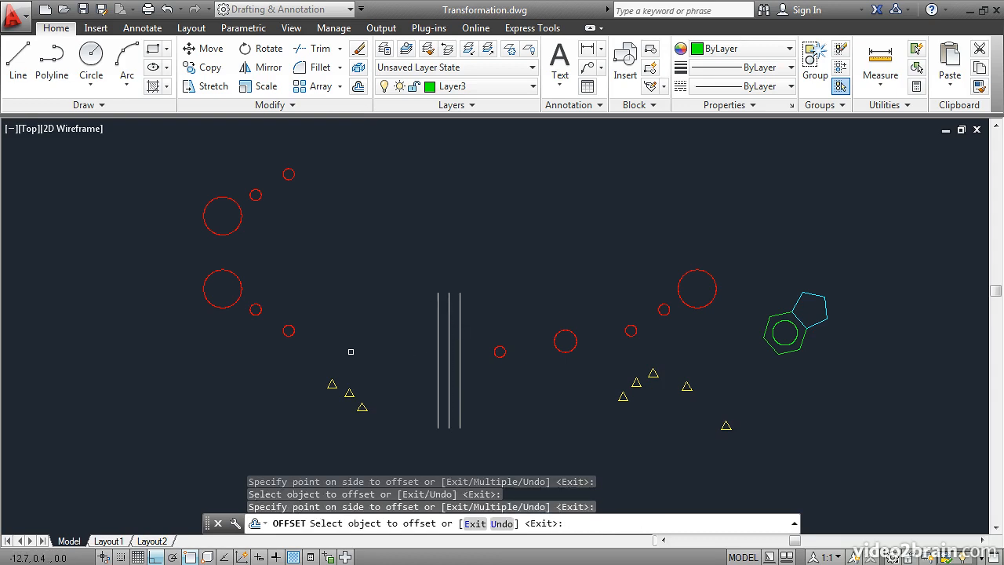
click(460, 334)
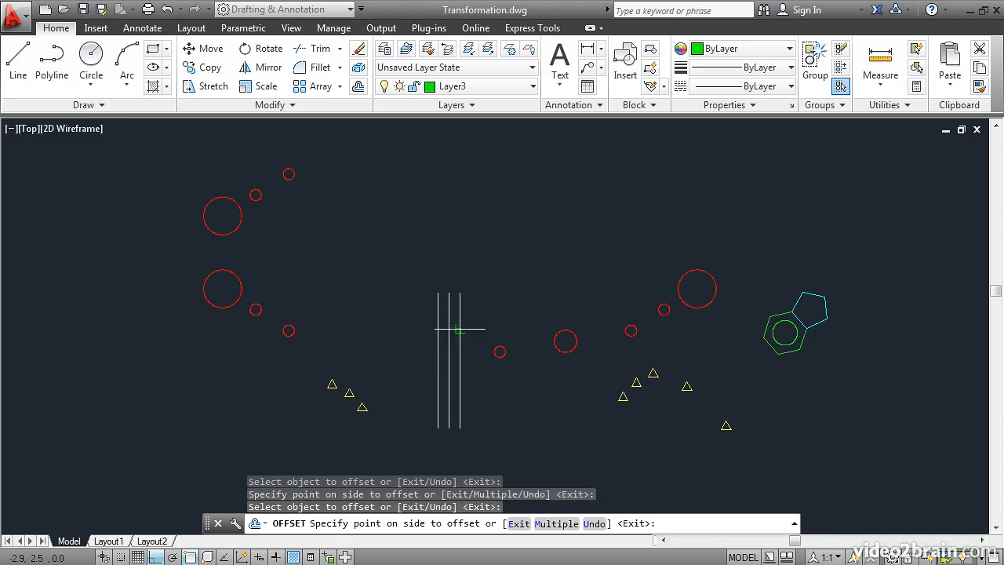
click(518, 314)
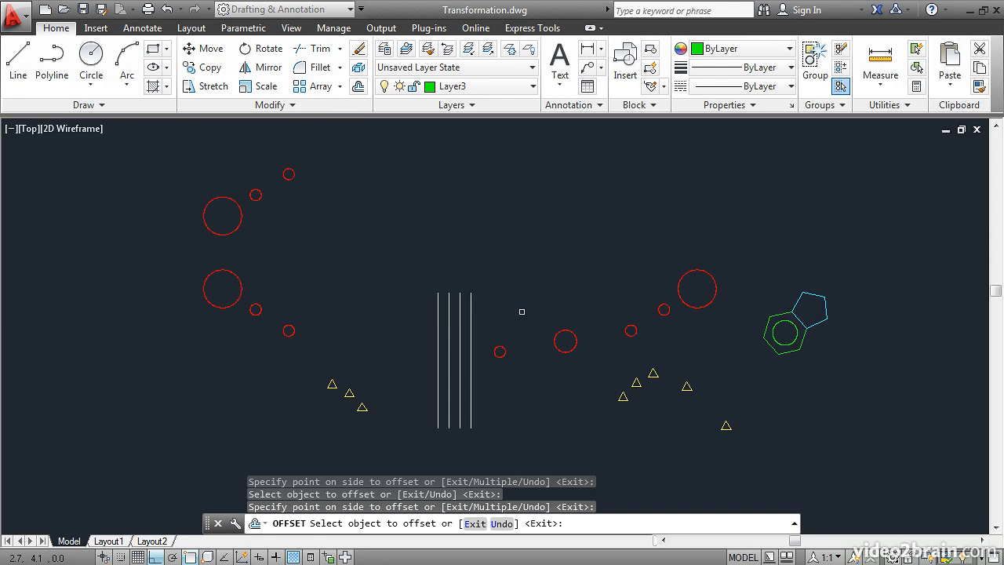
Offset the large red circle nearest the hexagon and the yellow triangle directly below it outward by 1.
click(681, 279)
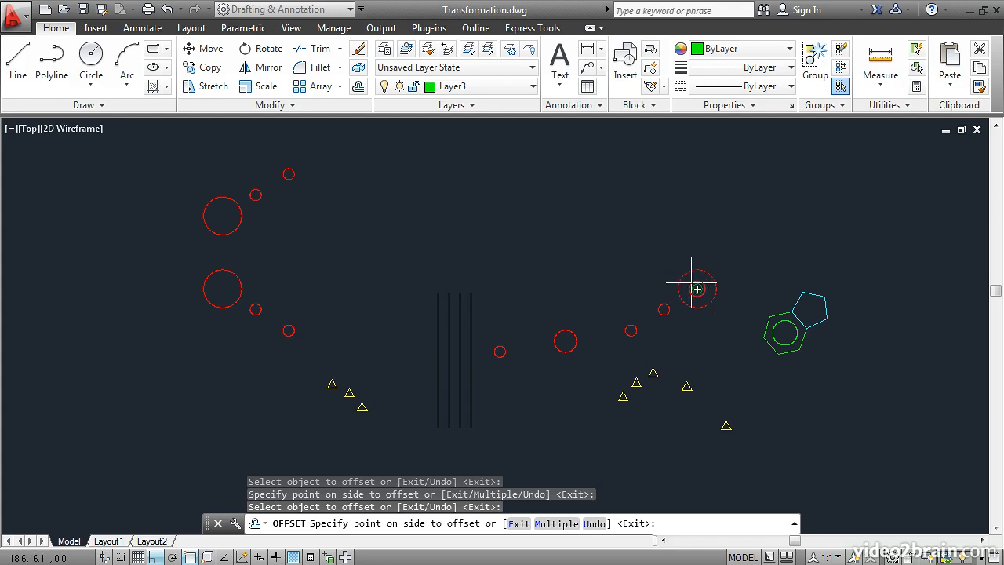
click(647, 270)
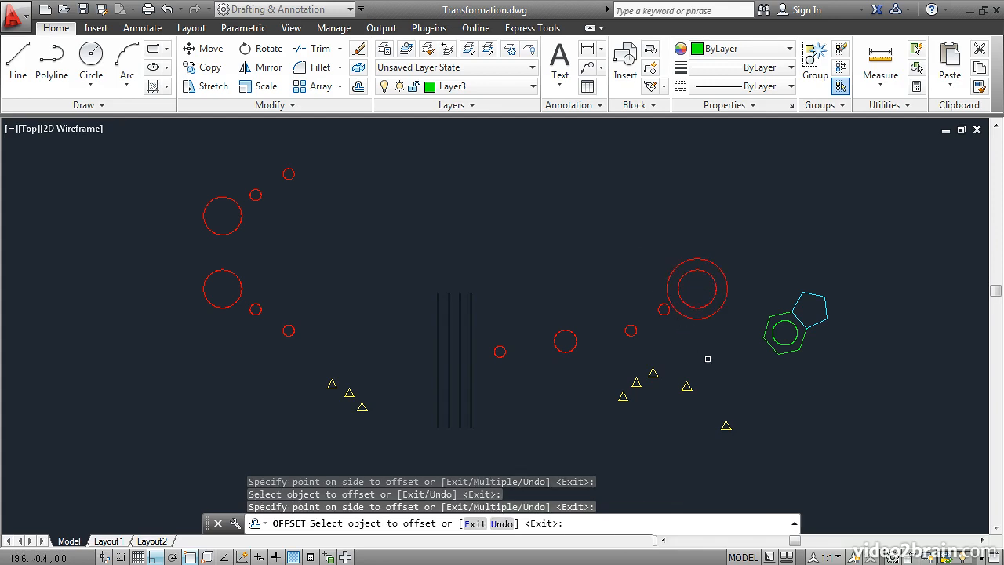
click(686, 385)
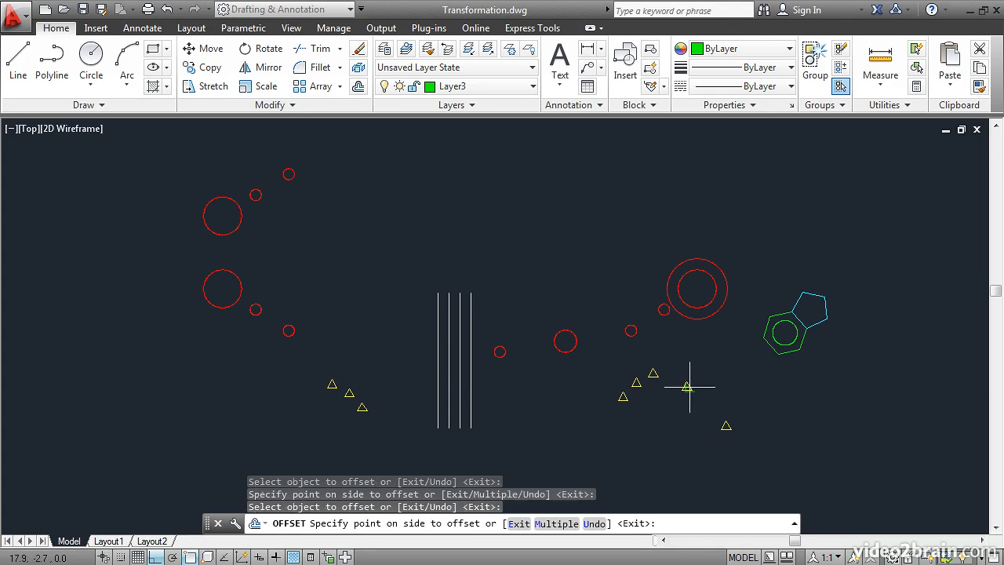
click(724, 371)
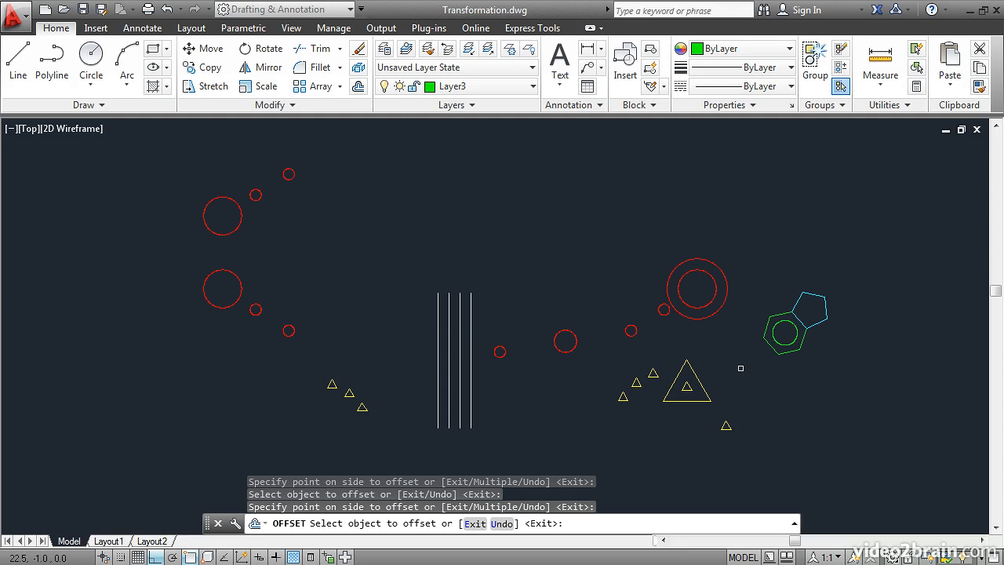
key(Return)
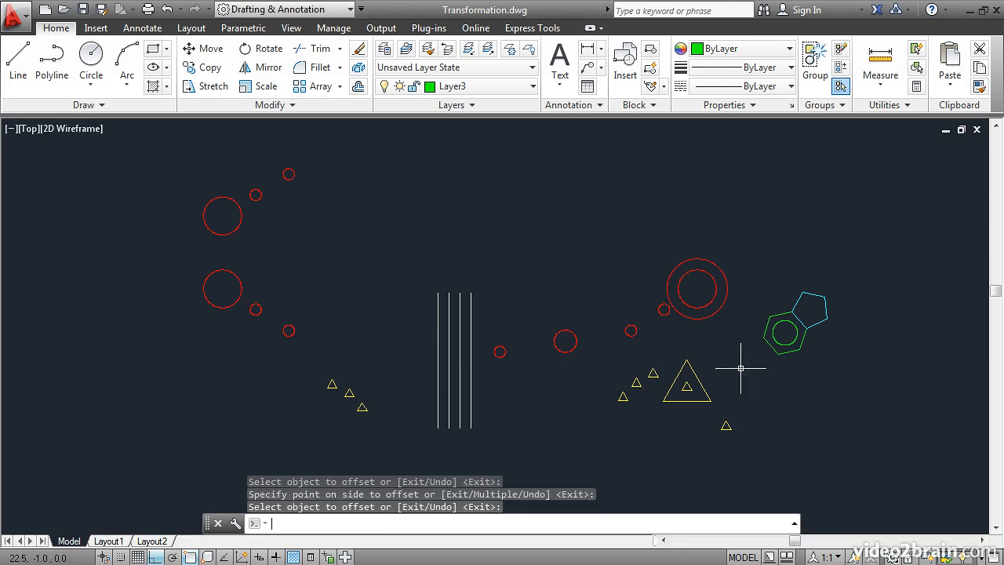